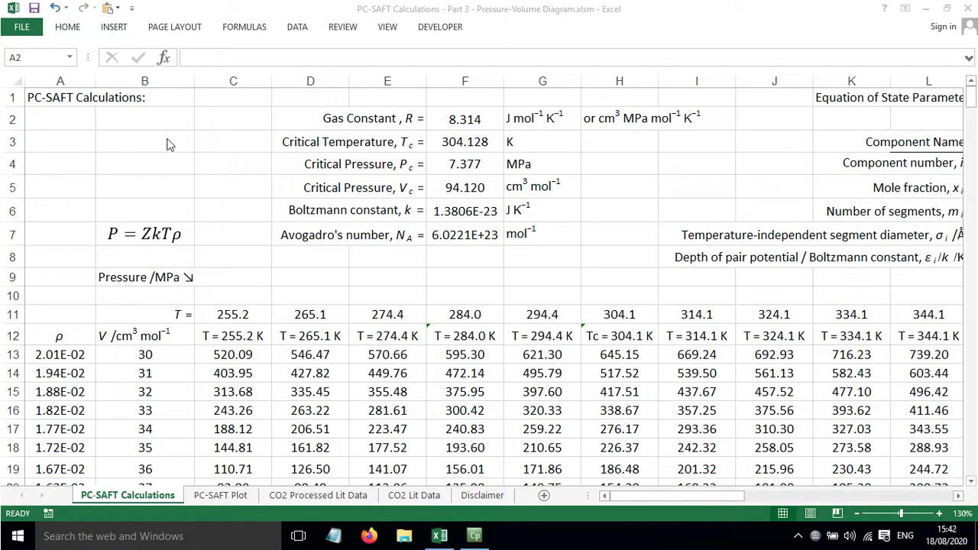
Review the PC-SAFT component parameters table, checking the CO2 column and the mole fractions of CO2, ethane and propane.
left_click(125, 132)
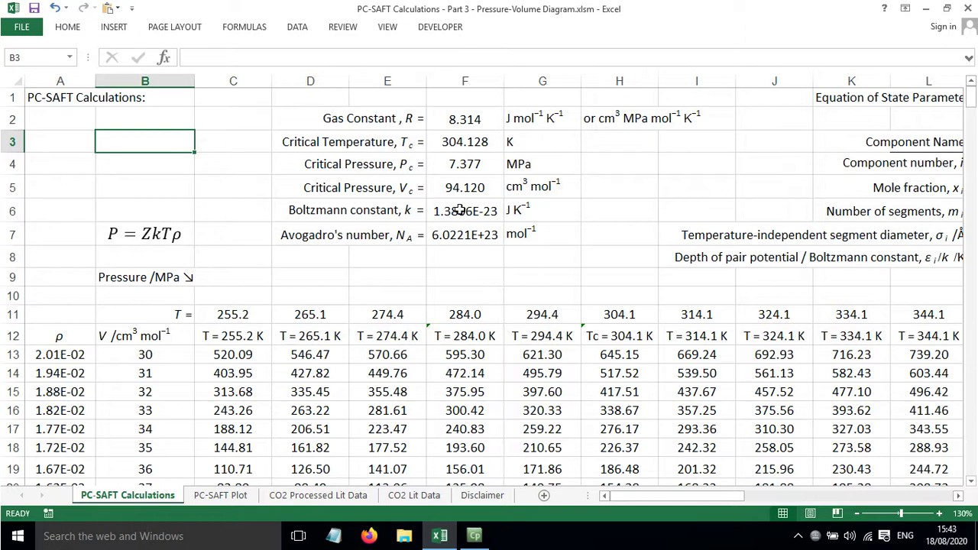
left_click_drag(624, 499, 721, 497)
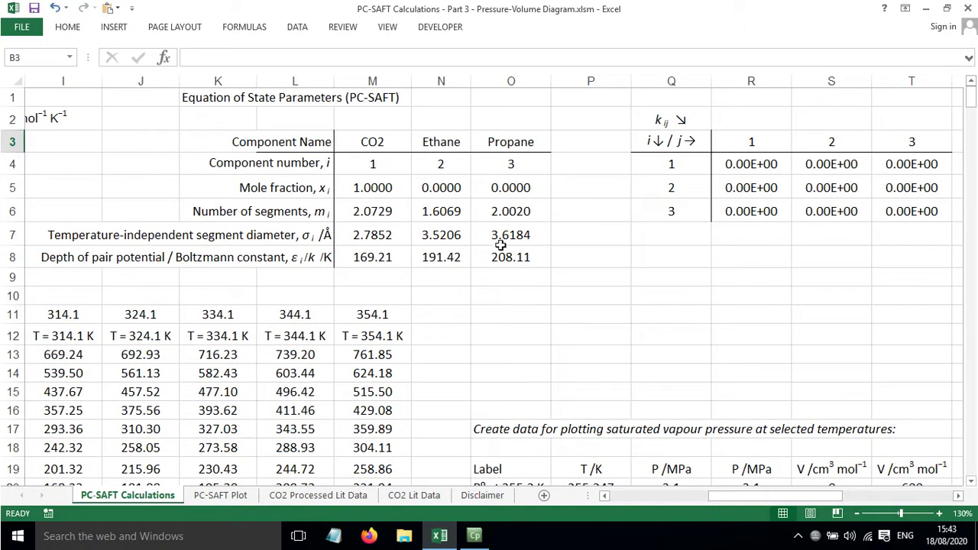
left_click(371, 134)
left_click_drag(367, 142, 367, 257)
left_click(367, 258)
left_click(367, 186)
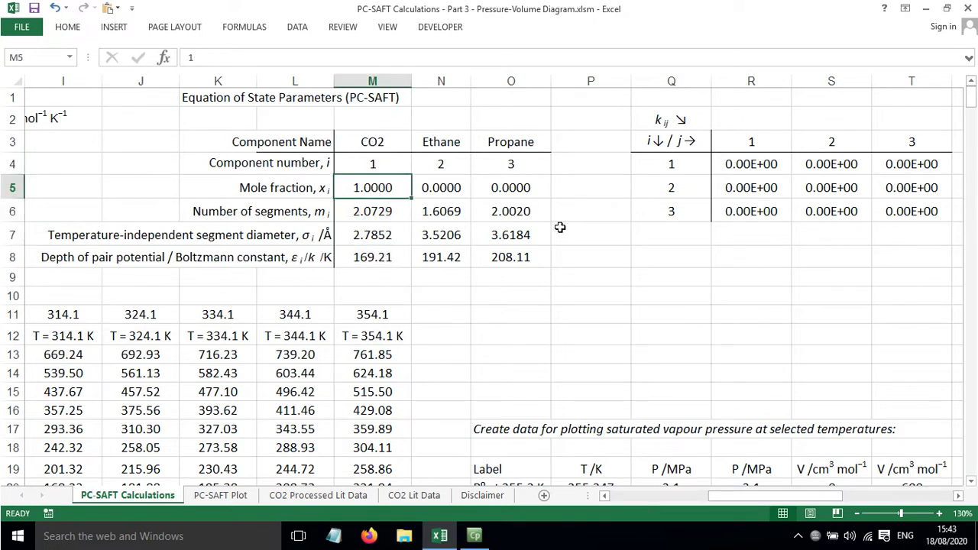
left_click(433, 190)
left_click(502, 193)
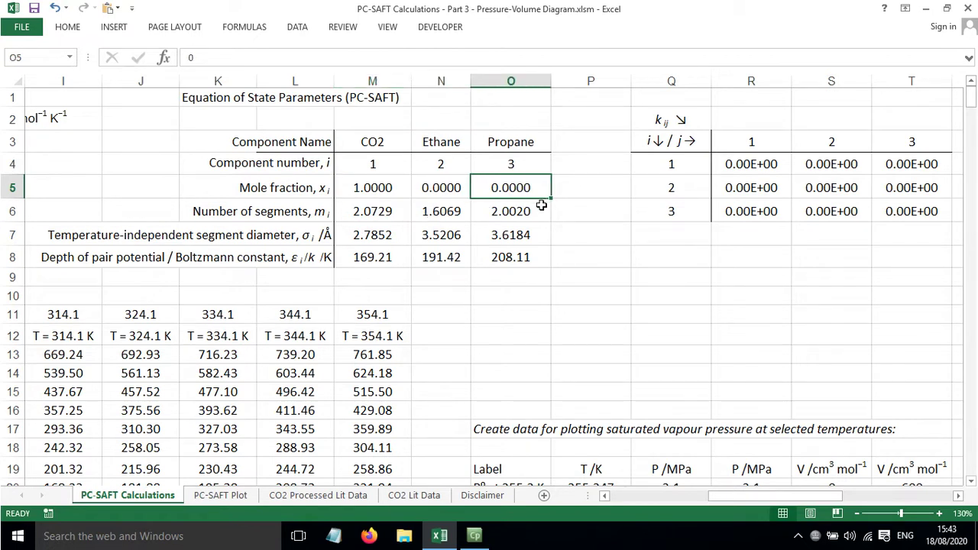
Inspect CO2's mole fraction, number of segments, segment diameter and depth of pair potential in the parameters table.
left_click(367, 193)
left_click(371, 214)
left_click(374, 237)
left_click(375, 257)
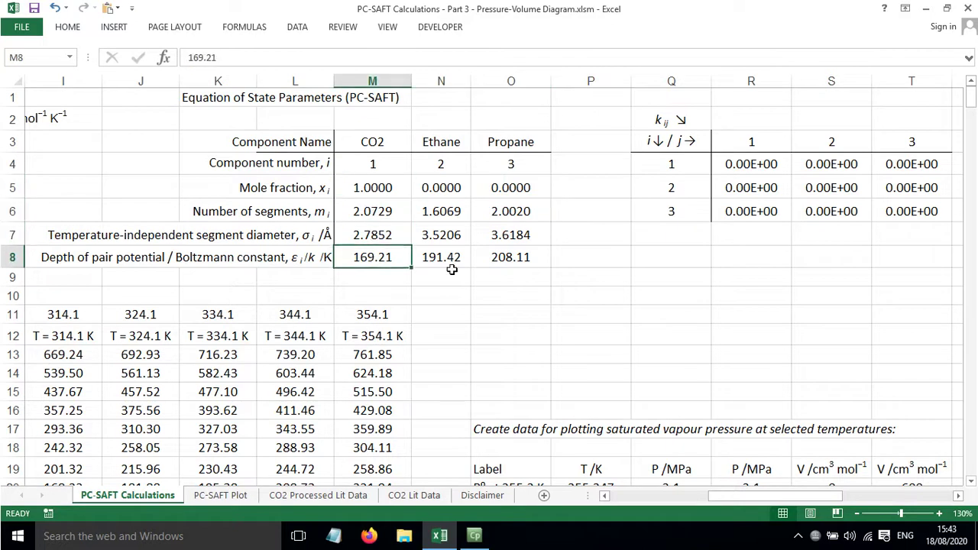
left_click(379, 141)
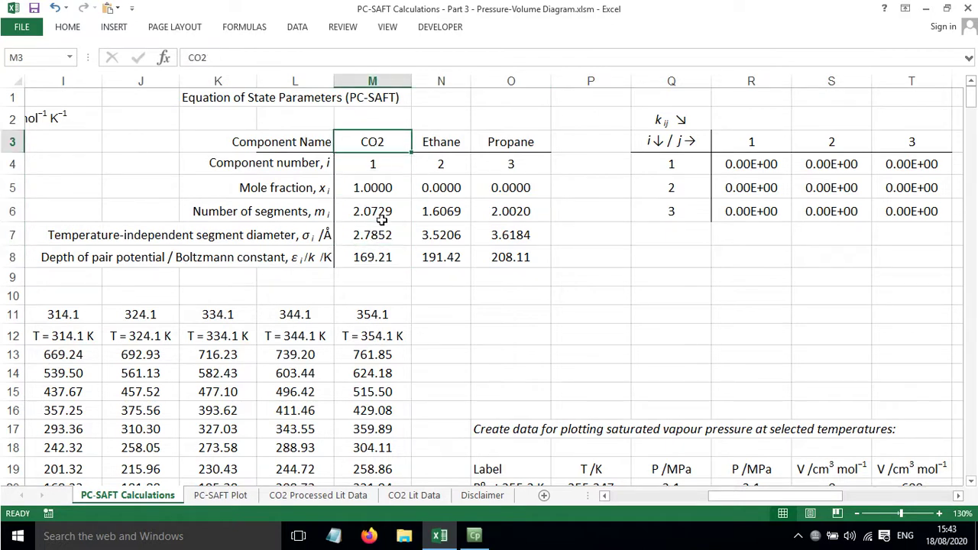
left_click(359, 280)
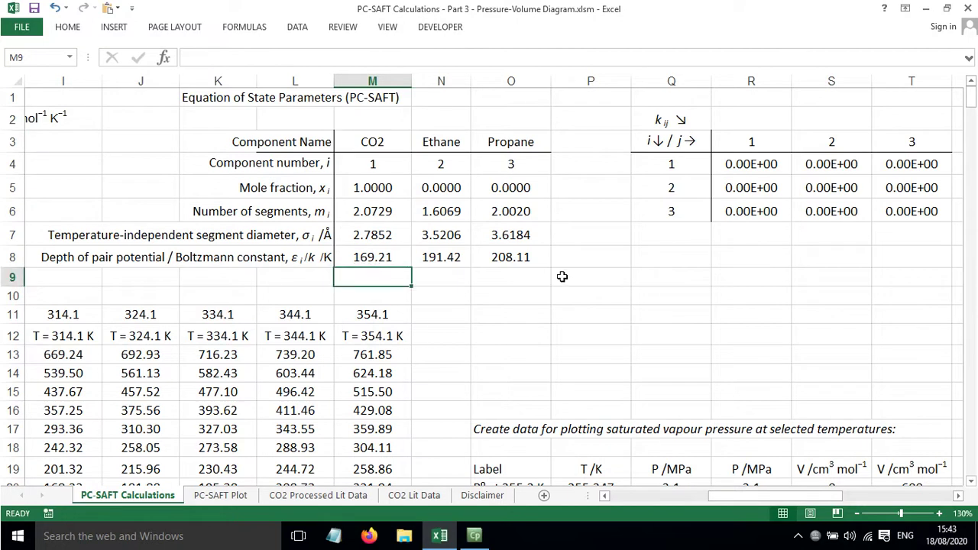
Examine the kij binary interaction parameter matrix alongside the CO2 mole fraction and component name.
left_click(654, 122)
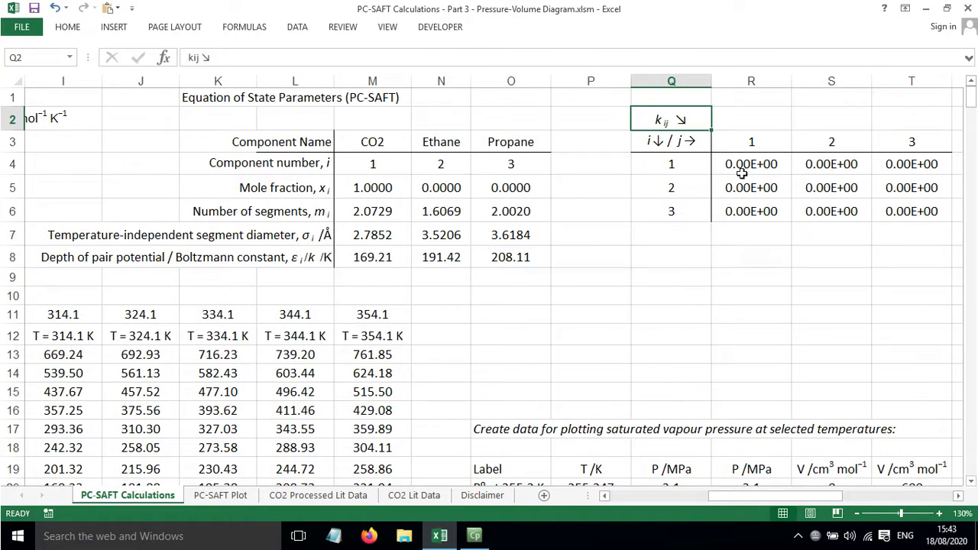
left_click(394, 189)
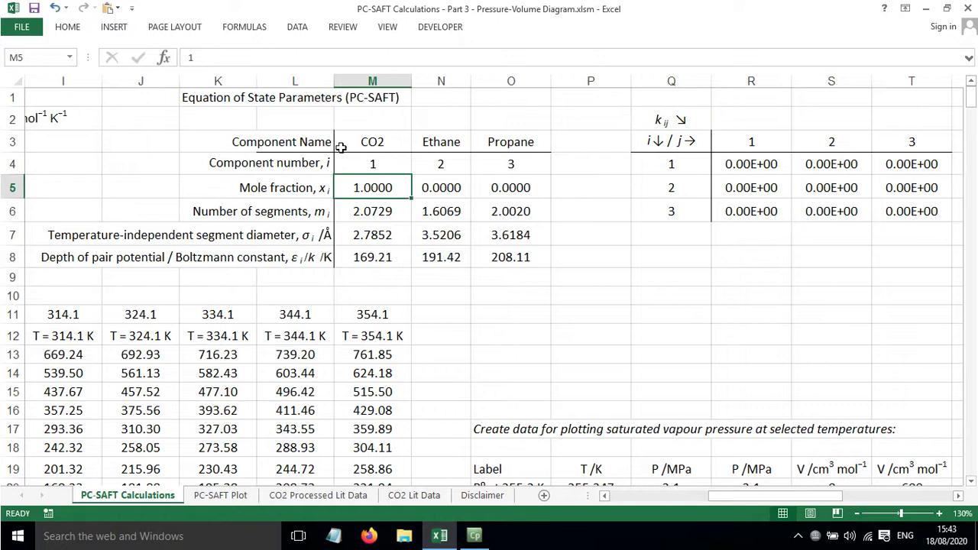
left_click(342, 147)
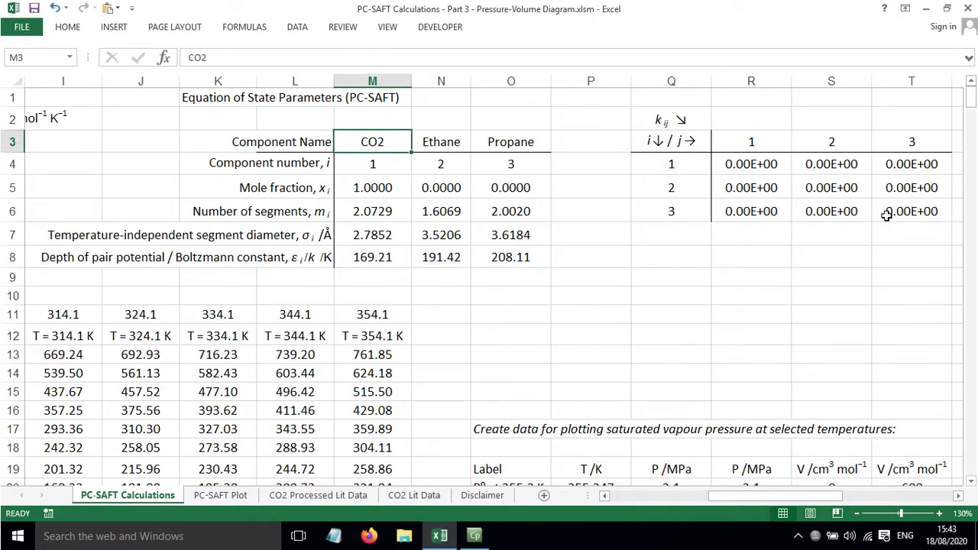
Inspect the pressure formula in cell C13, highlighting its PCSAFTZ function name, and leave the formula as it is.
left_click_drag(749, 496, 585, 498)
scroll(283, 184, "down", 1)
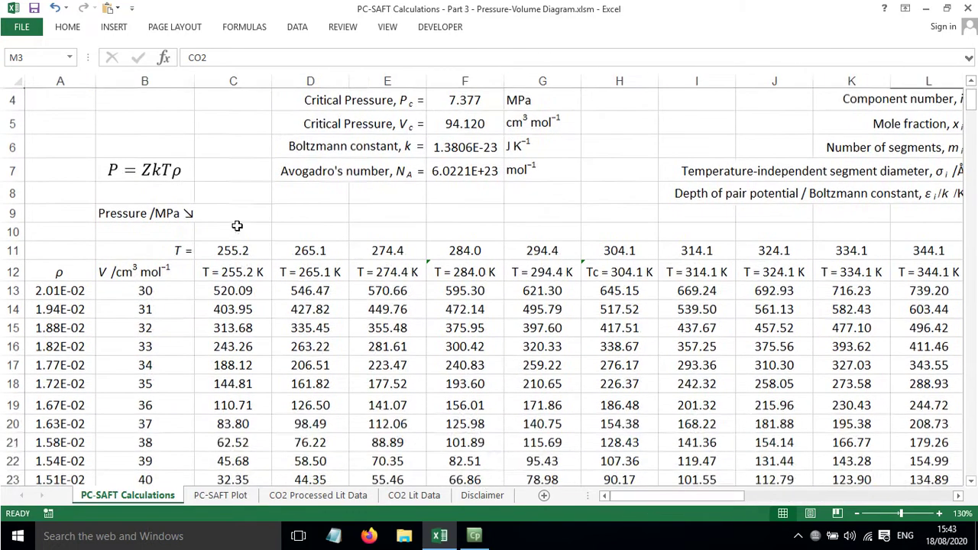
left_click(220, 291)
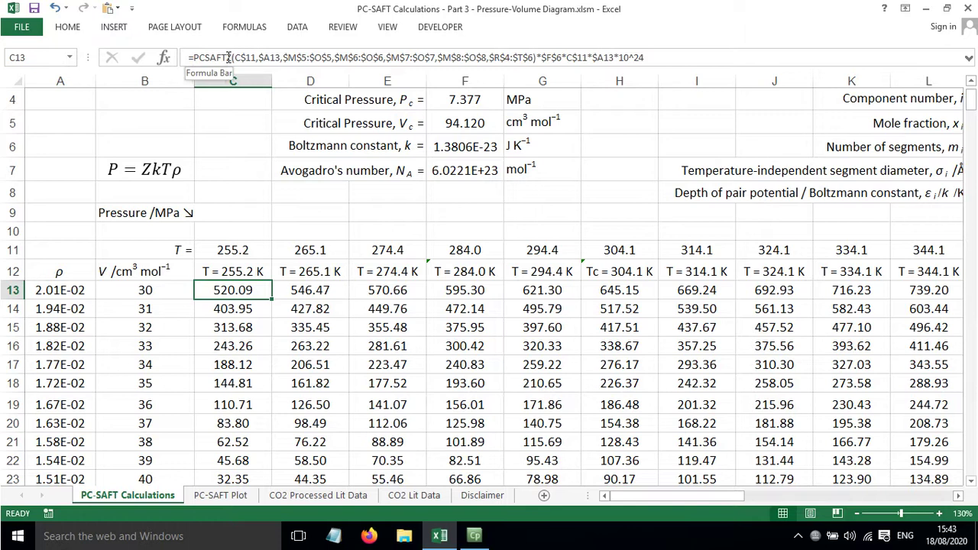
left_click_drag(194, 56, 233, 58)
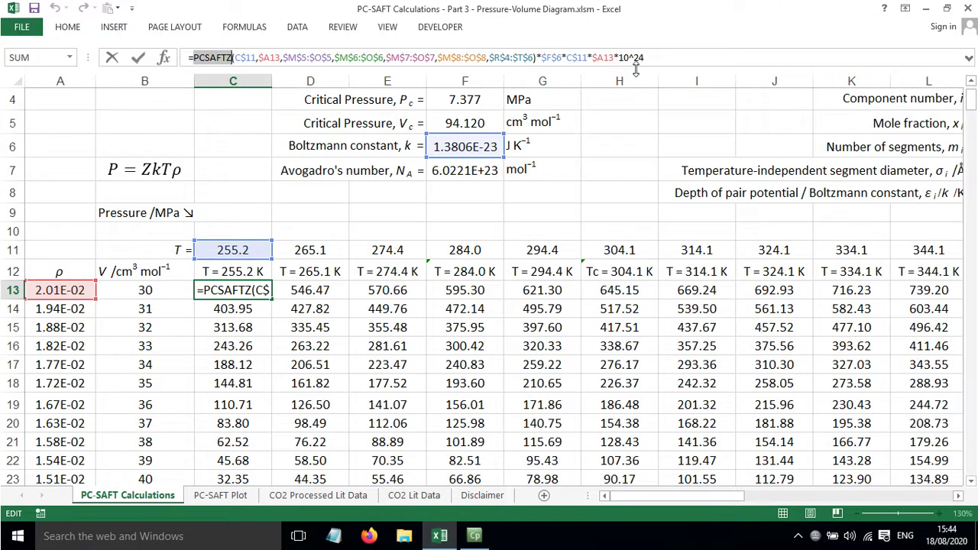
key("ctrl+Return")
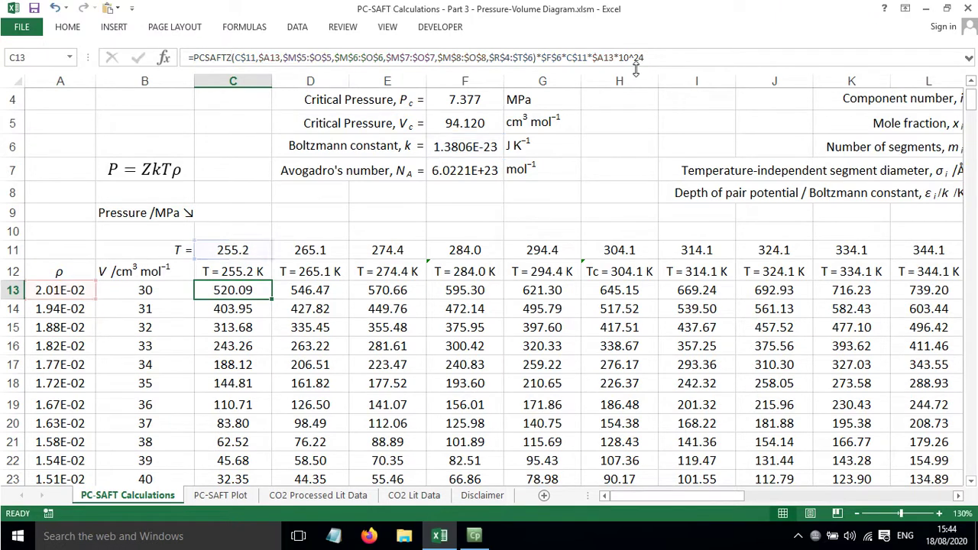
Check the cell references of the PCSAFTZ pressure formulas in cells C14 through C17 without altering them.
left_click(223, 308)
left_click(222, 291)
double_click(227, 311)
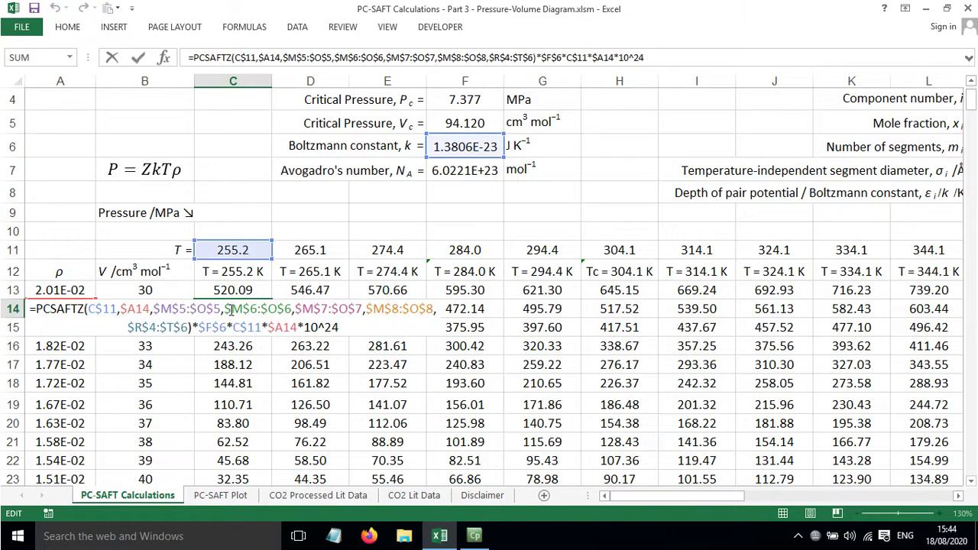
key("Escape")
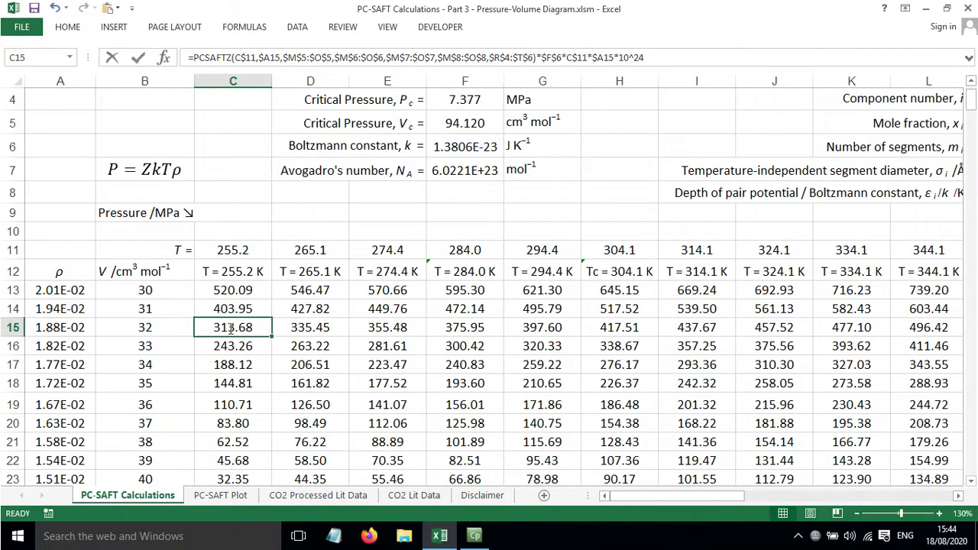
double_click(231, 327)
key("Escape")
left_click(229, 345)
double_click(229, 346)
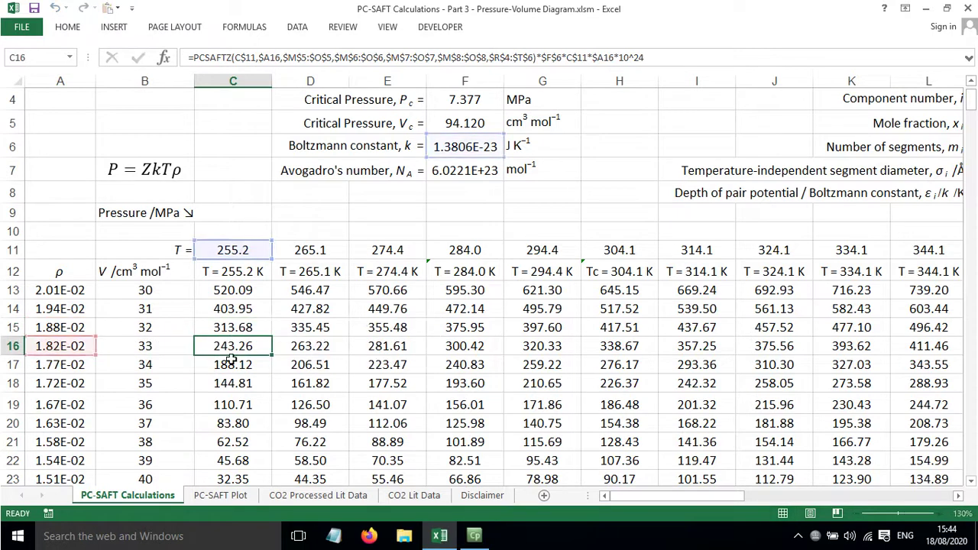
key("Escape")
left_click(231, 366)
double_click(230, 365)
key("Escape")
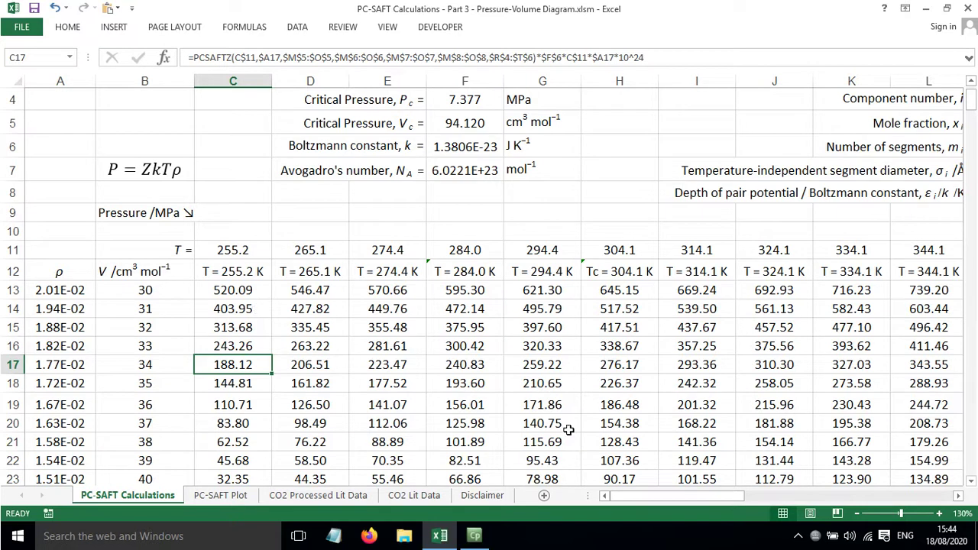
Examine the CO2 pressure-volume diagram on the PC-SAFT Plot sheet, including the bubble point and dew point curves.
left_click(225, 496)
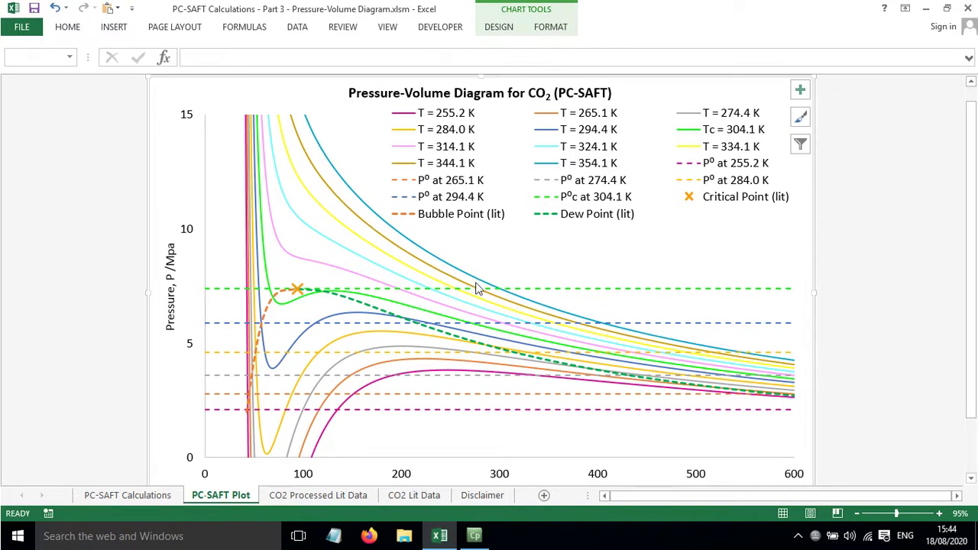
scroll(814, 294, "down", 1)
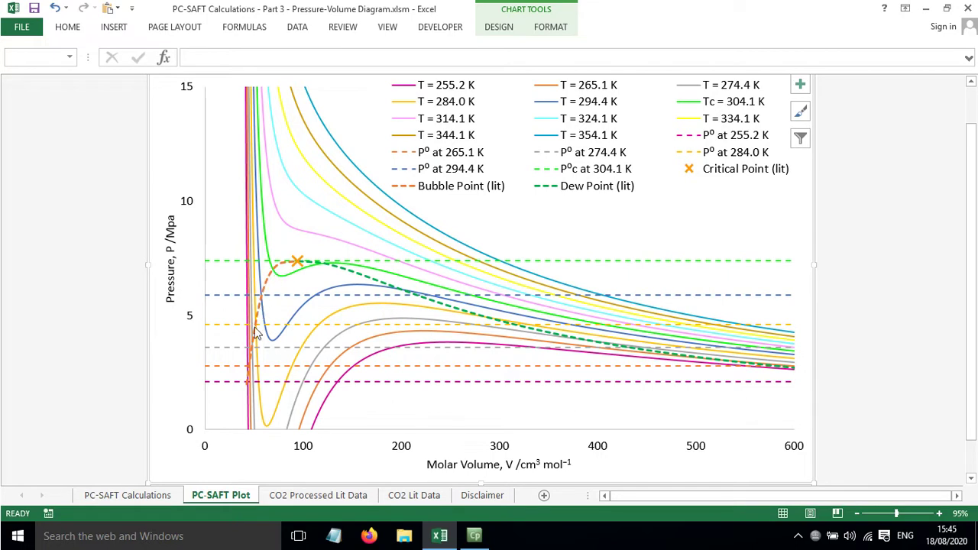
mouse_move(263, 302)
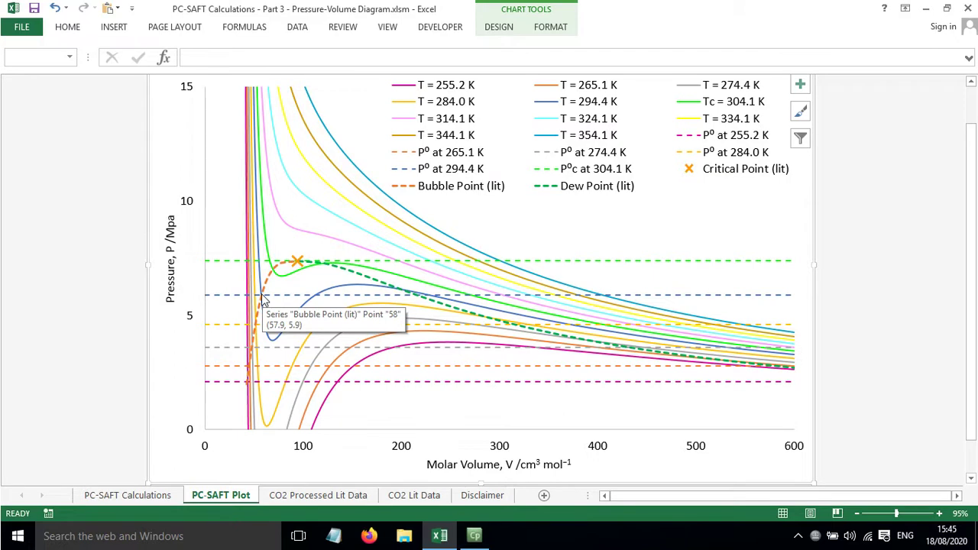
mouse_move(344, 299)
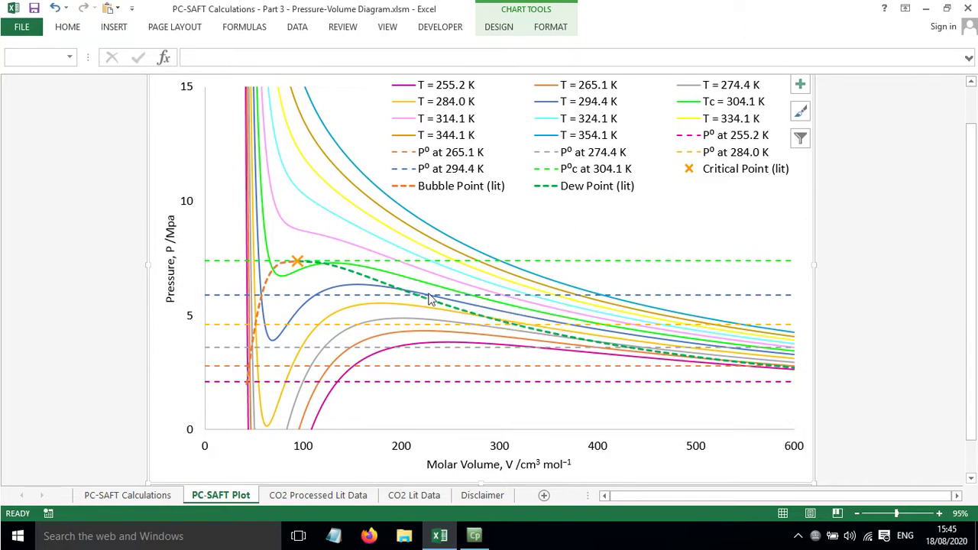
mouse_move(422, 299)
mouse_move(321, 275)
mouse_move(683, 364)
Look through the CO2 Processed Lit Data, CO2 Lit Data and Disclaimer sheets.
left_click(294, 496)
left_click(419, 495)
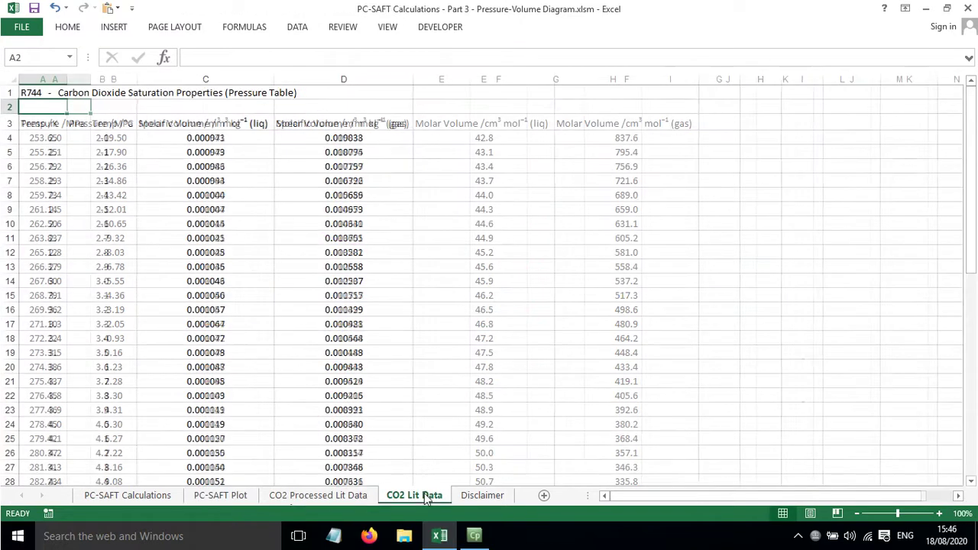
left_click(483, 495)
left_click(329, 495)
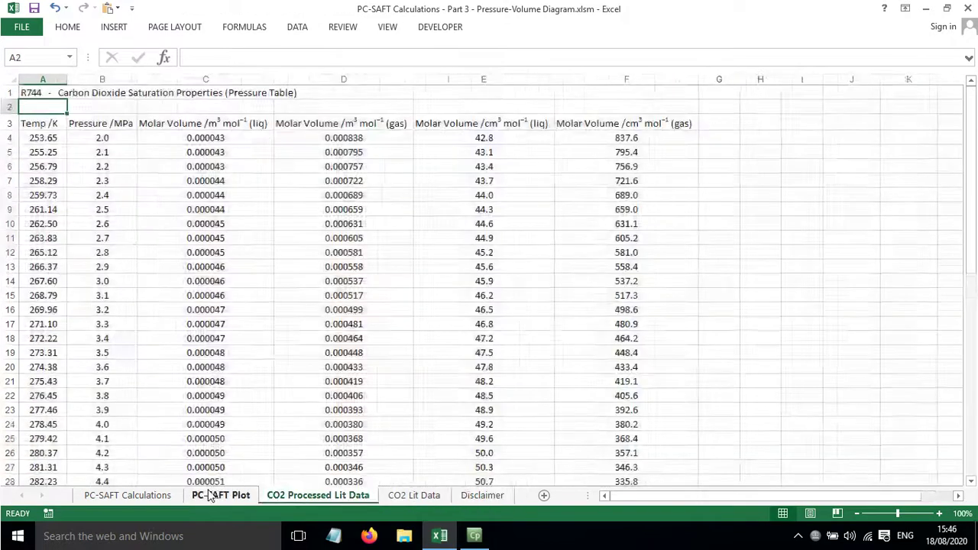
Return to the start of the PC-SAFT Calculations sheet, passing the PC-SAFT Plot sheet on the way.
left_click(218, 495)
left_click(133, 495)
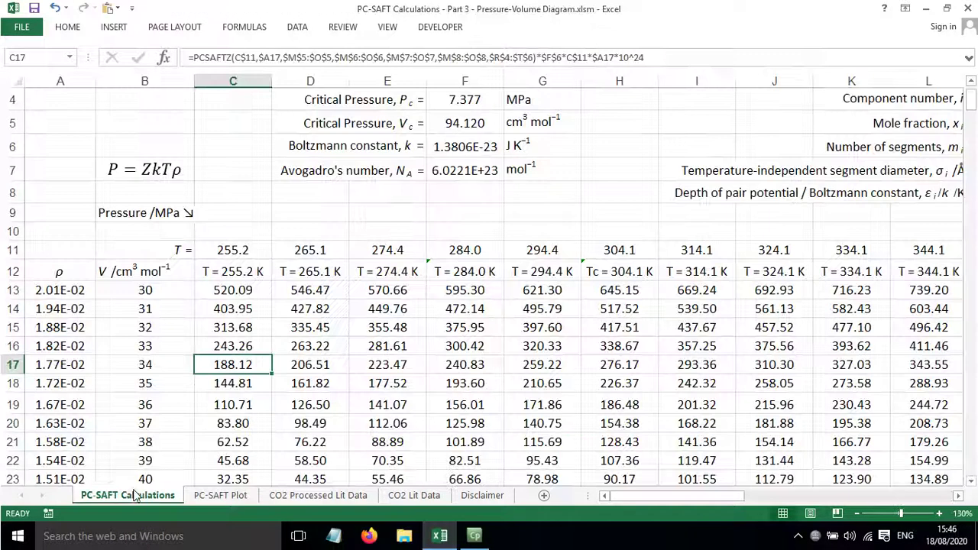
left_click(66, 117)
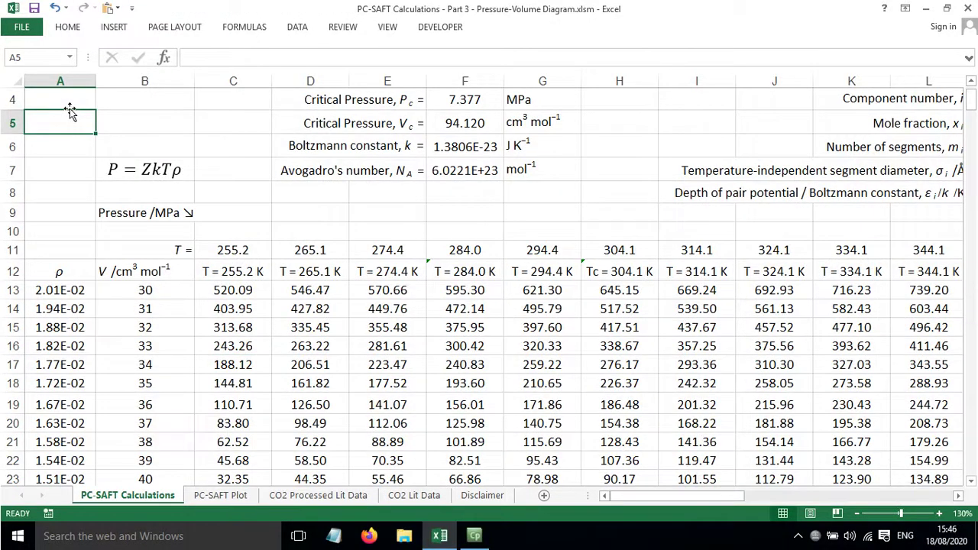
scroll(264, 172, "up", 1)
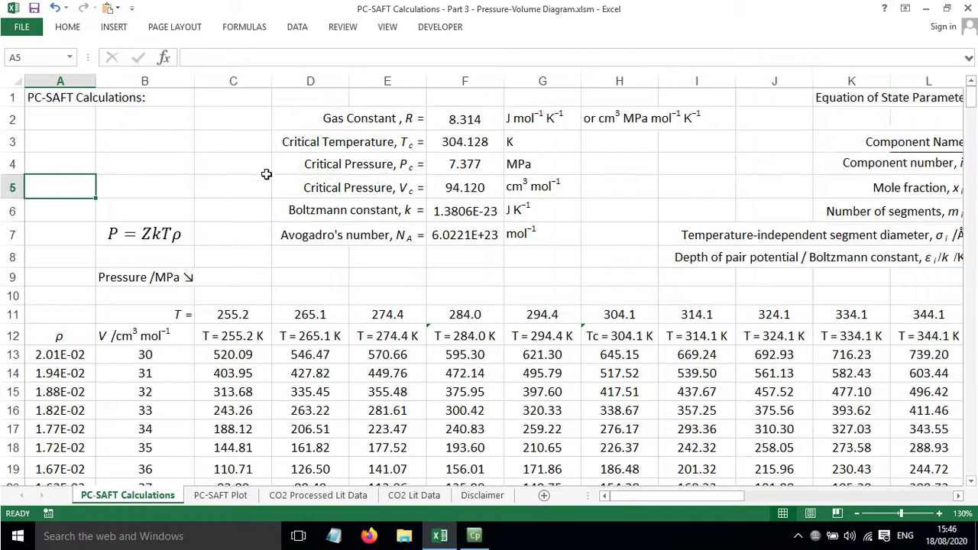